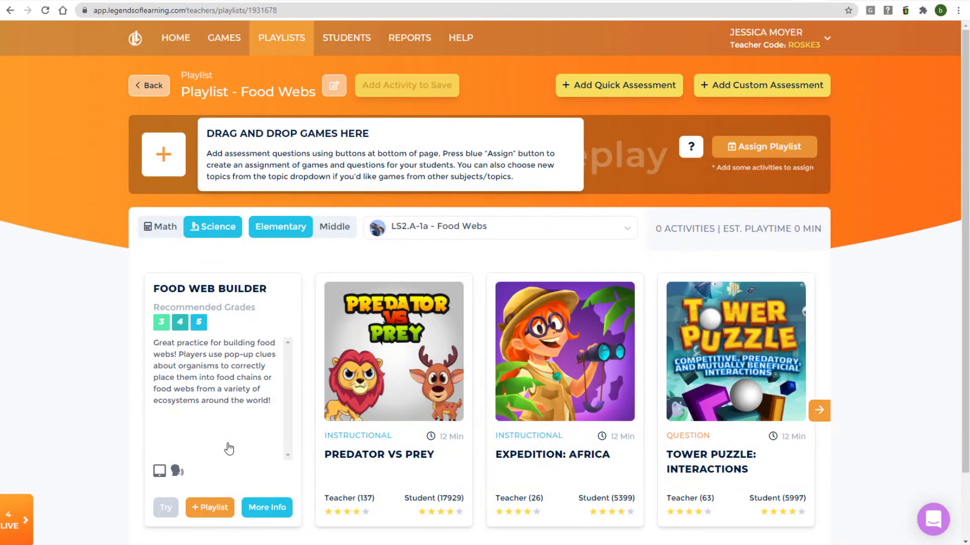
# Add Food Web Builder, Predator vs Prey, Expedition: Africa, and Bubble Eclipse from Earth and the Solar System.
pyautogui.click(204, 507)
pyautogui.moveTo(389, 402); pyautogui.dragTo(212, 164)
pyautogui.moveTo(564, 353); pyautogui.dragTo(260, 154)
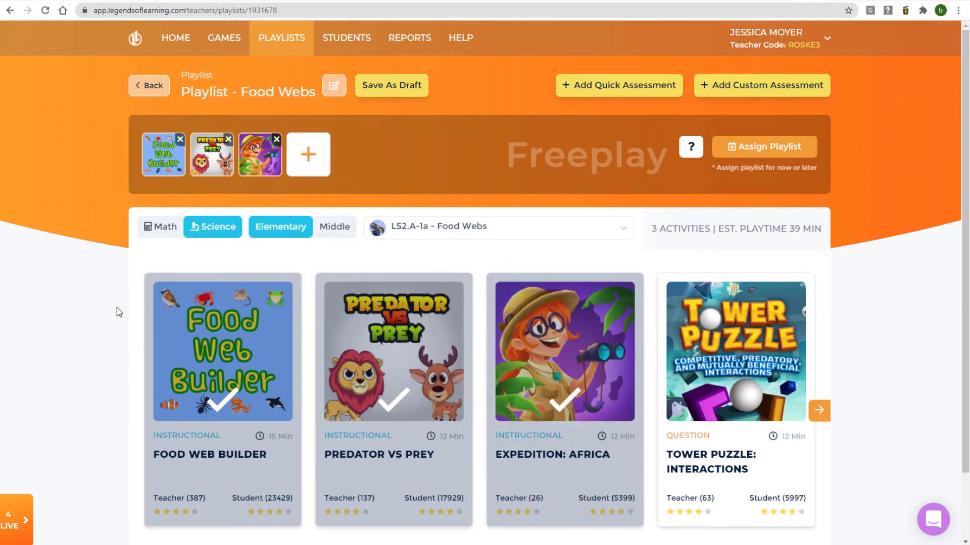
pyautogui.click(492, 234)
pyautogui.click(509, 284)
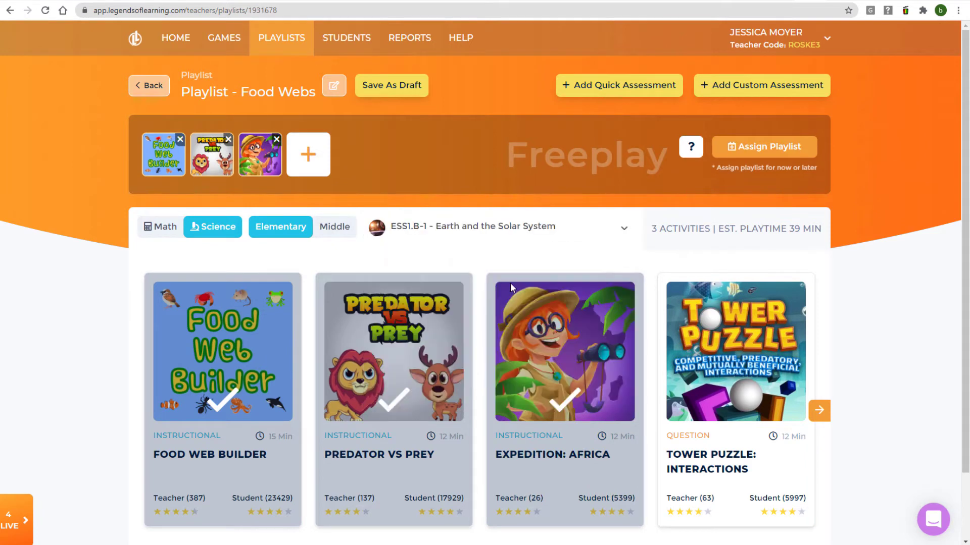
pyautogui.moveTo(561, 361); pyautogui.dragTo(318, 159)
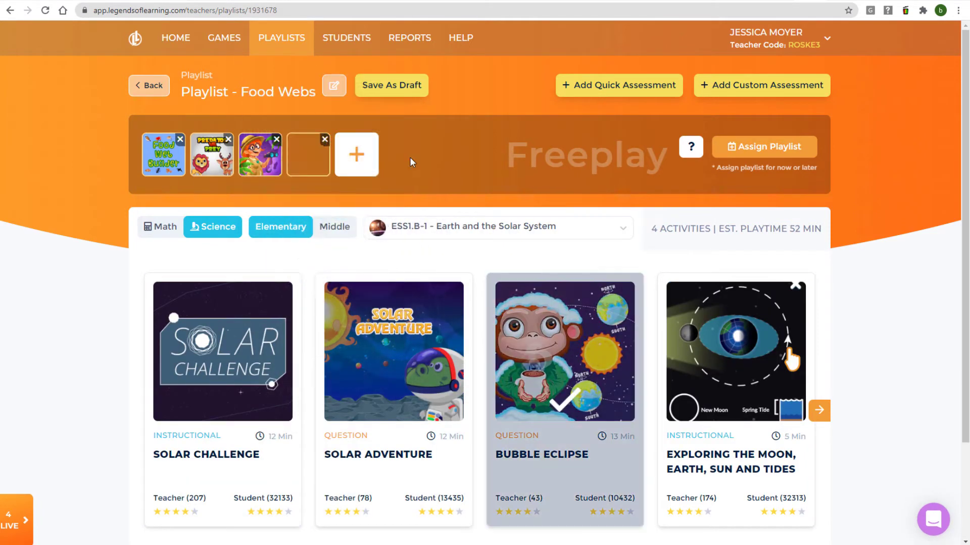
# Switch to middle-school math standard 6.RP.A.3.a and add Newton Pool to the playlist.
pyautogui.click(336, 228)
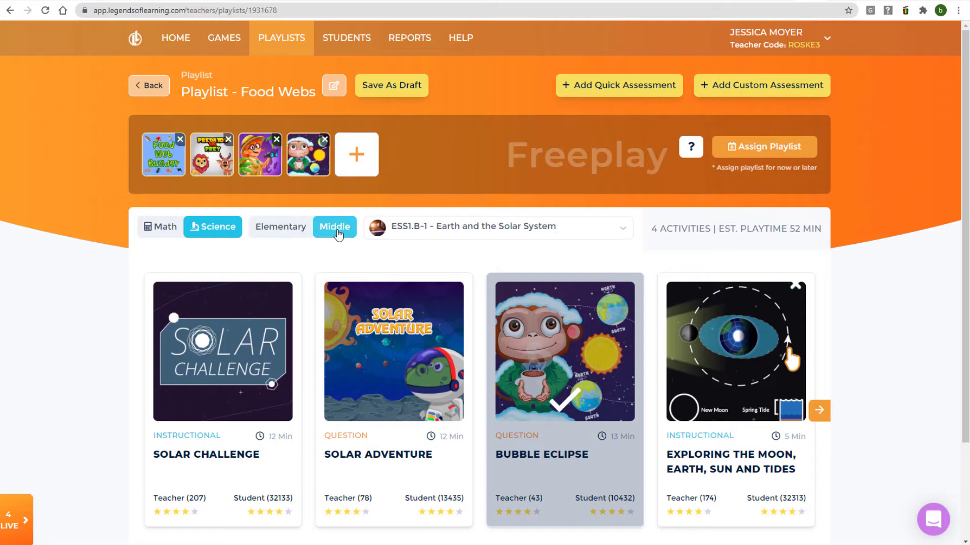
pyautogui.click(159, 227)
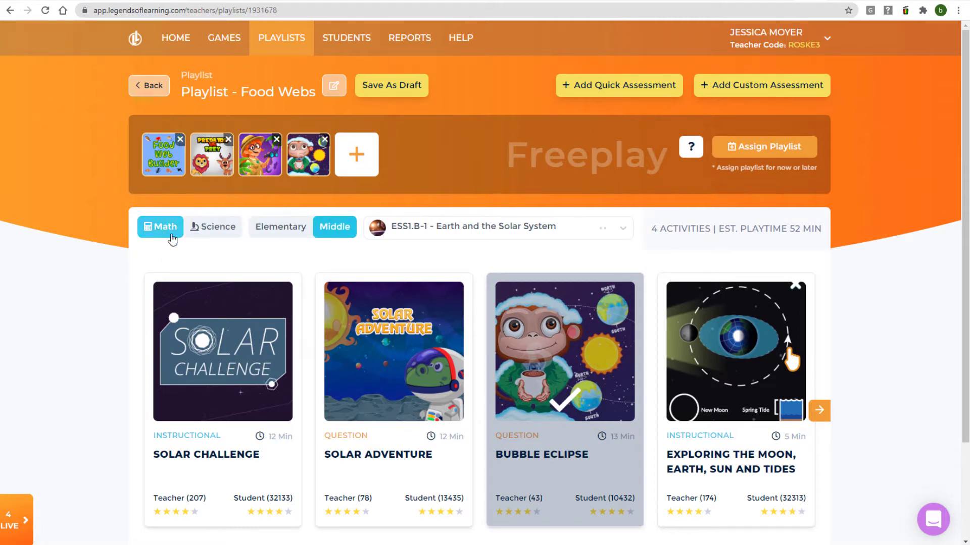
pyautogui.click(455, 226)
pyautogui.click(481, 322)
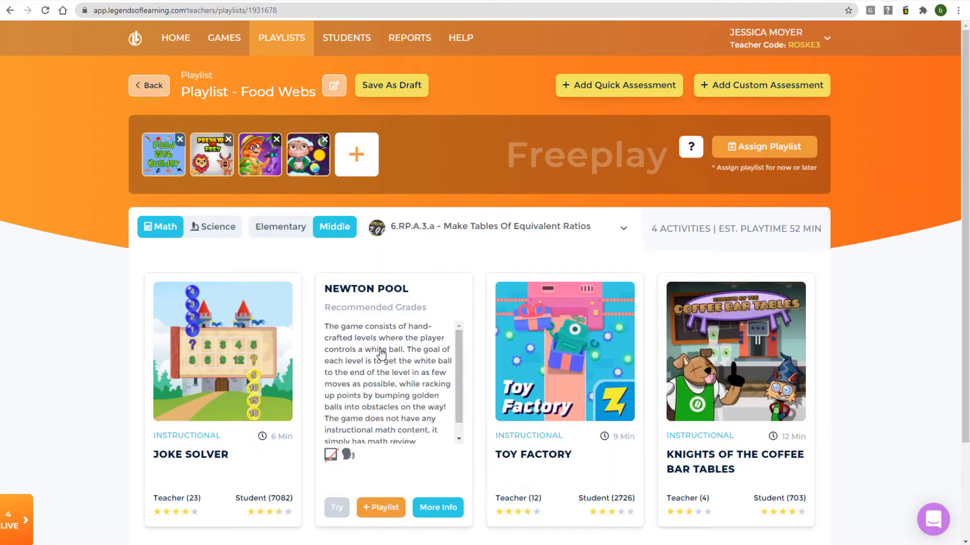
pyautogui.moveTo(382, 353); pyautogui.dragTo(497, 159)
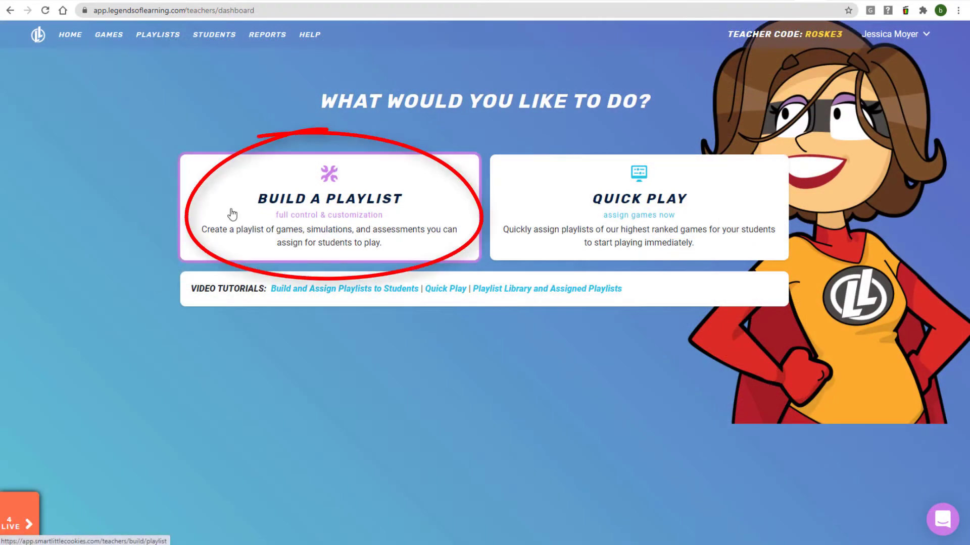
# Start a new playlist with Science as the subject and Elementary School grade levels.
pyautogui.click(232, 214)
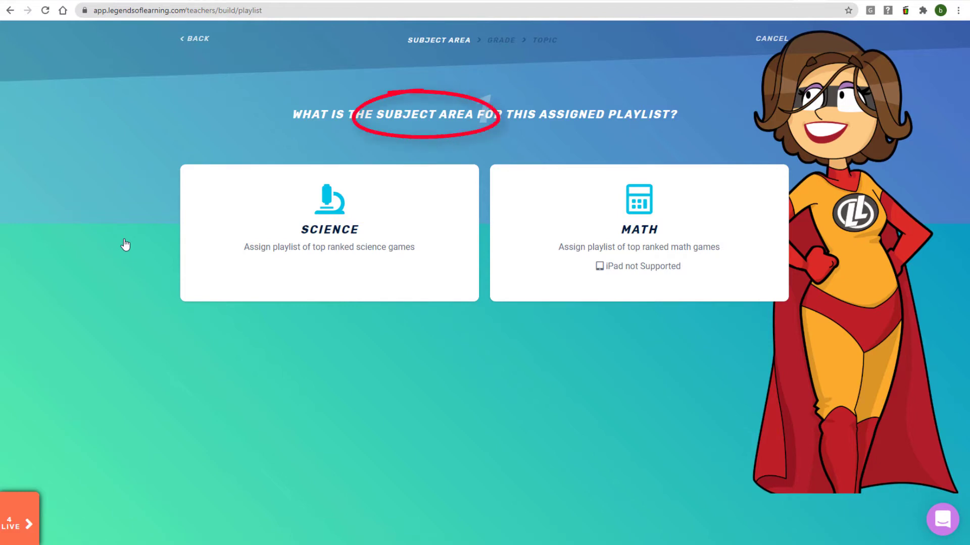
pyautogui.click(327, 237)
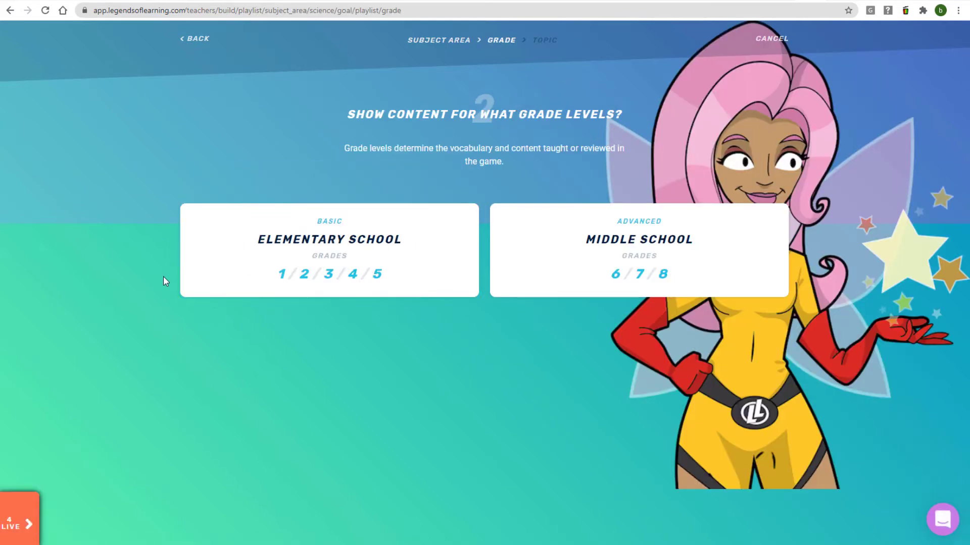
pyautogui.click(331, 259)
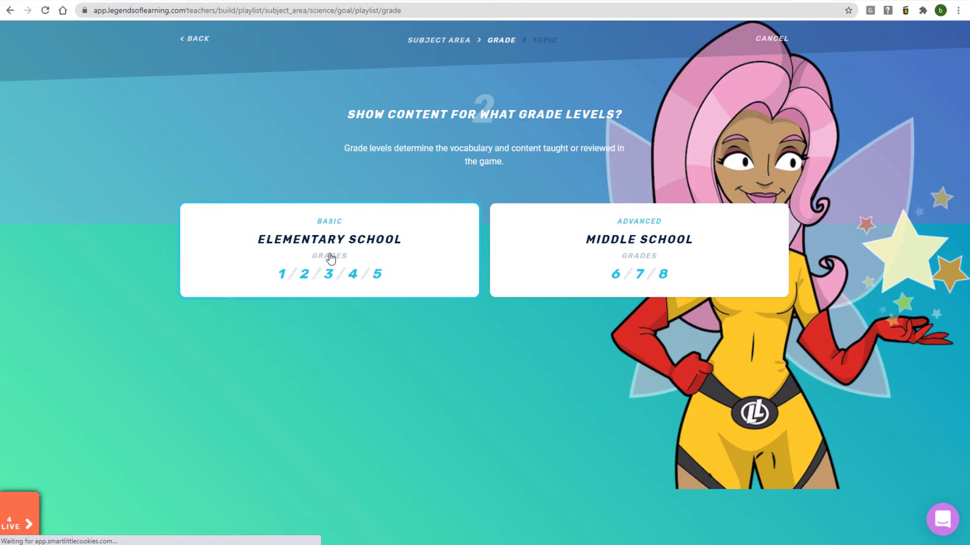
# With Elementary School chosen, search topics for 'food', select LS2.A-1a Food Webs and continue.
pyautogui.click(330, 259)
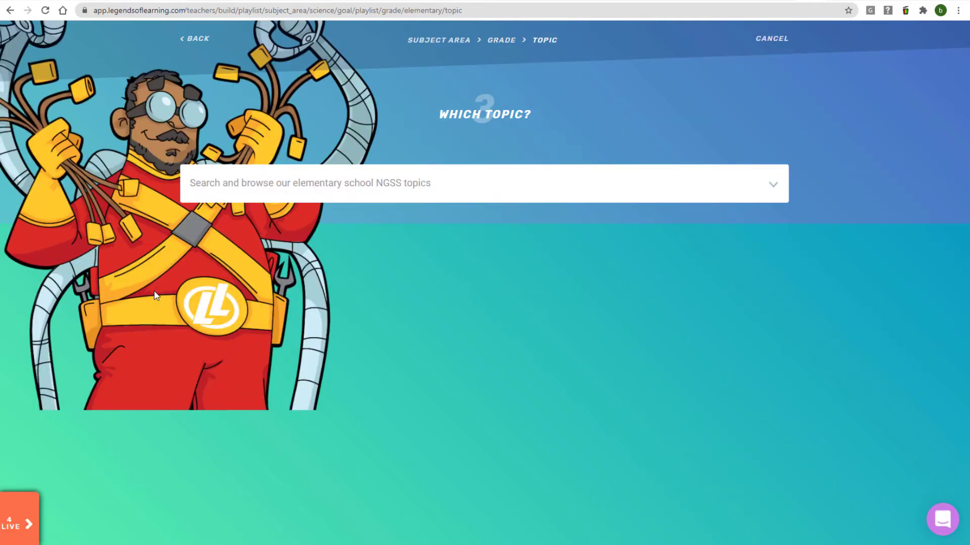
pyautogui.click(772, 184)
pyautogui.moveTo(779, 223)
pyautogui.mouseDown()
pyautogui.moveTo(786, 260)
pyautogui.moveTo(784, 216)
pyautogui.mouseUp()
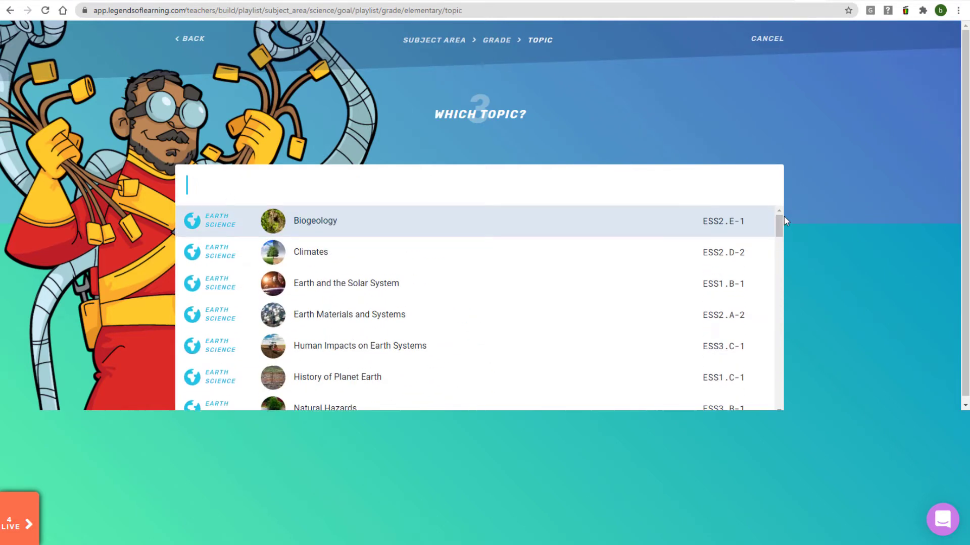
pyautogui.write('ls4')
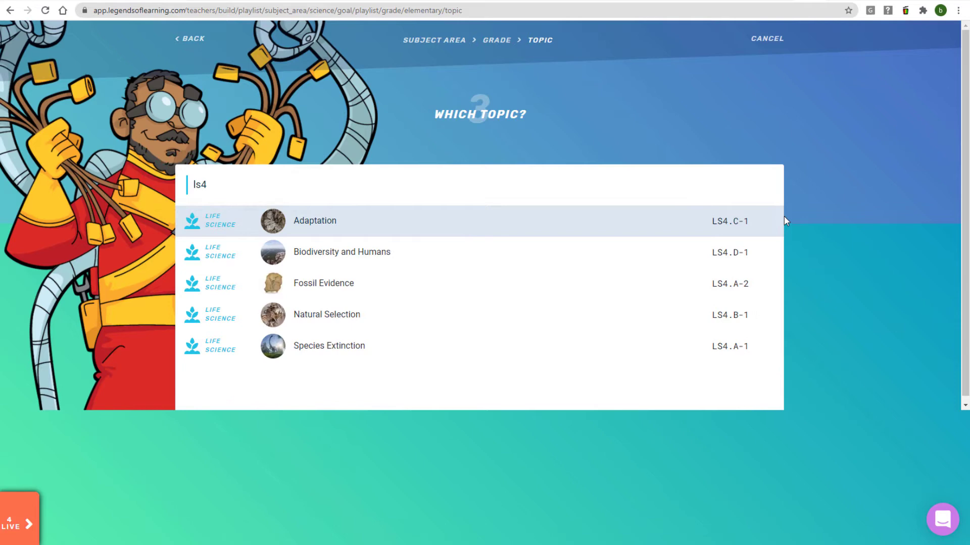
pyautogui.press('BackSpace')
pyautogui.press('BackSpace')
pyautogui.press('BackSpace')
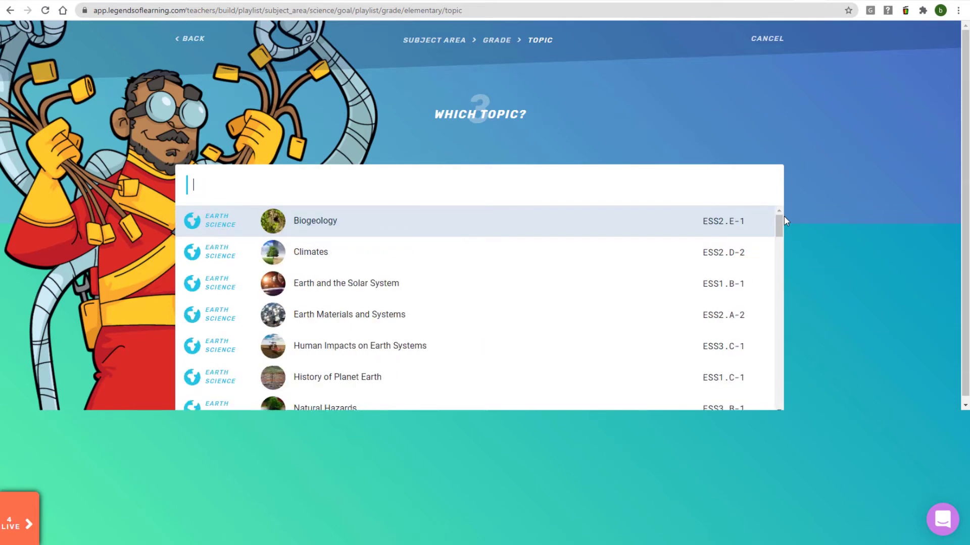
pyautogui.write('food')
pyautogui.click(751, 255)
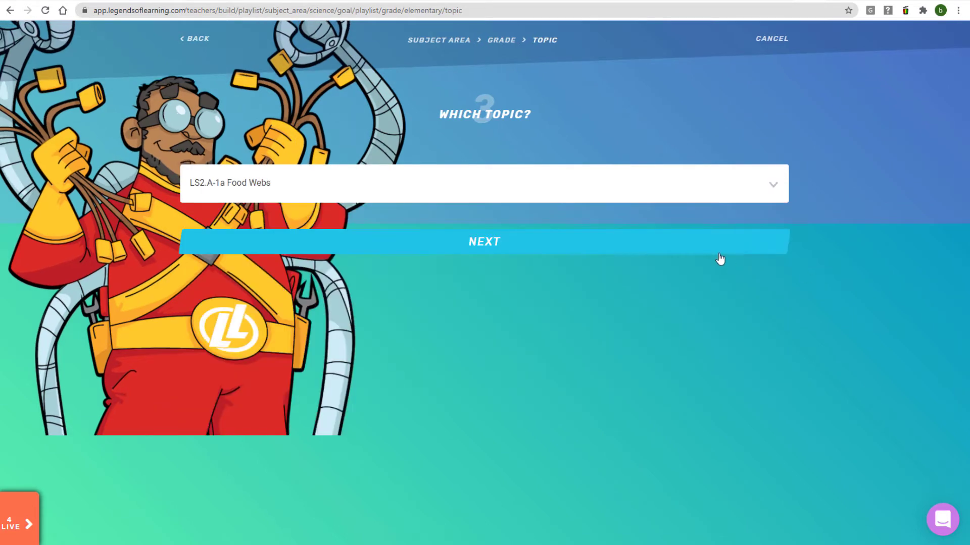
pyautogui.click(721, 252)
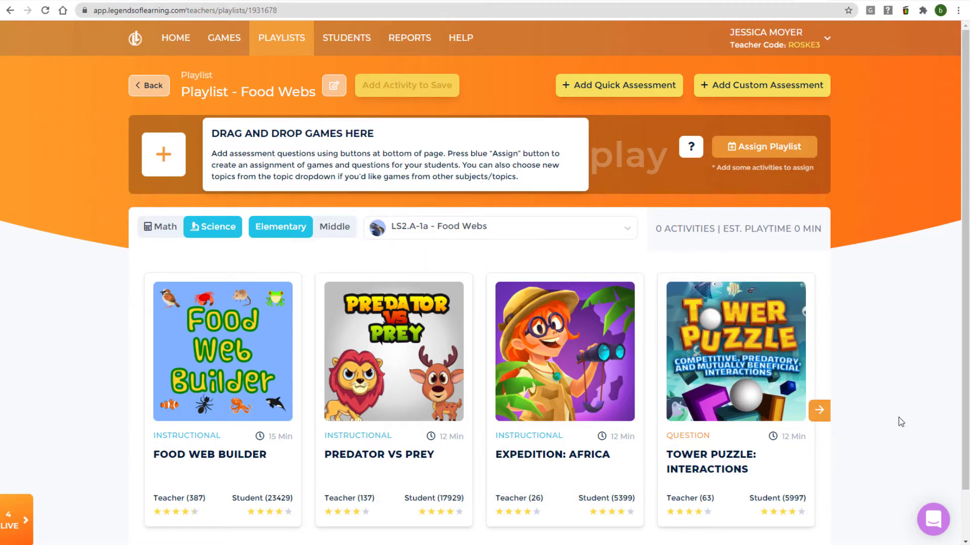
pyautogui.click(820, 412)
pyautogui.click(825, 418)
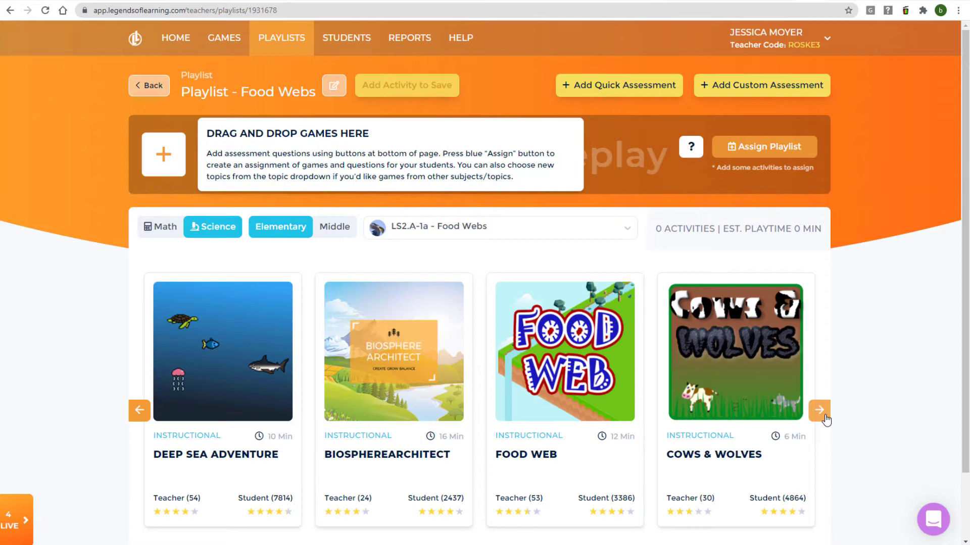
pyautogui.click(824, 418)
pyautogui.click(139, 410)
pyautogui.click(139, 410)
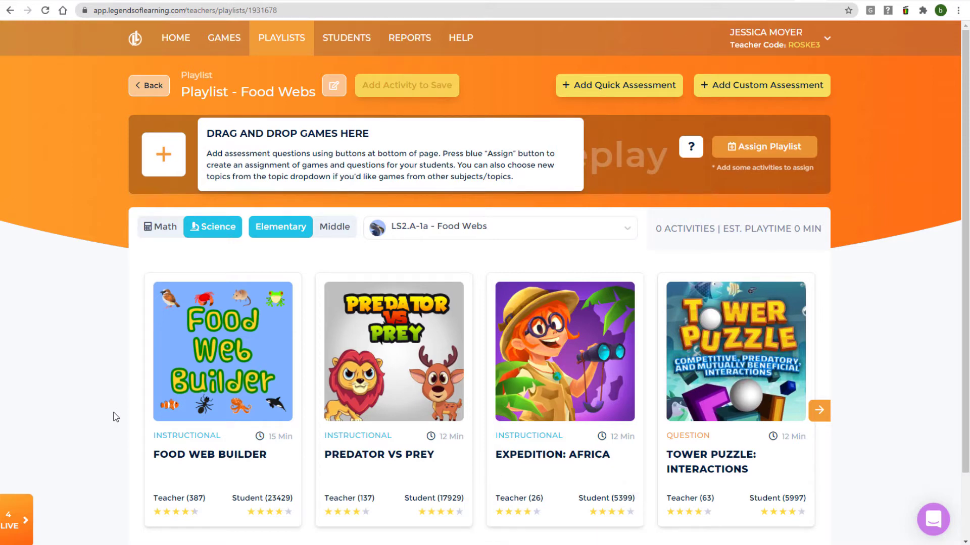
pyautogui.moveTo(191, 360)
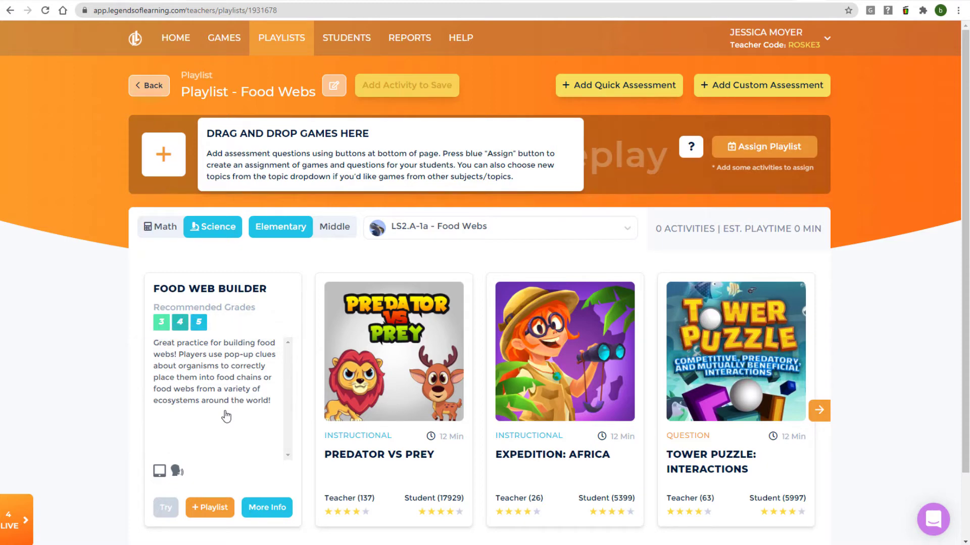
pyautogui.moveTo(178, 473)
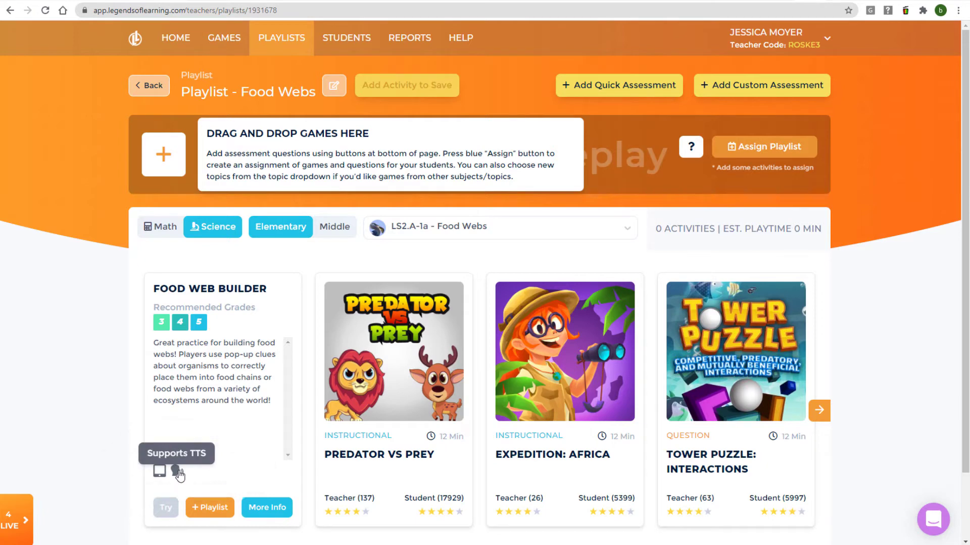
pyautogui.click(166, 508)
pyautogui.click(488, 370)
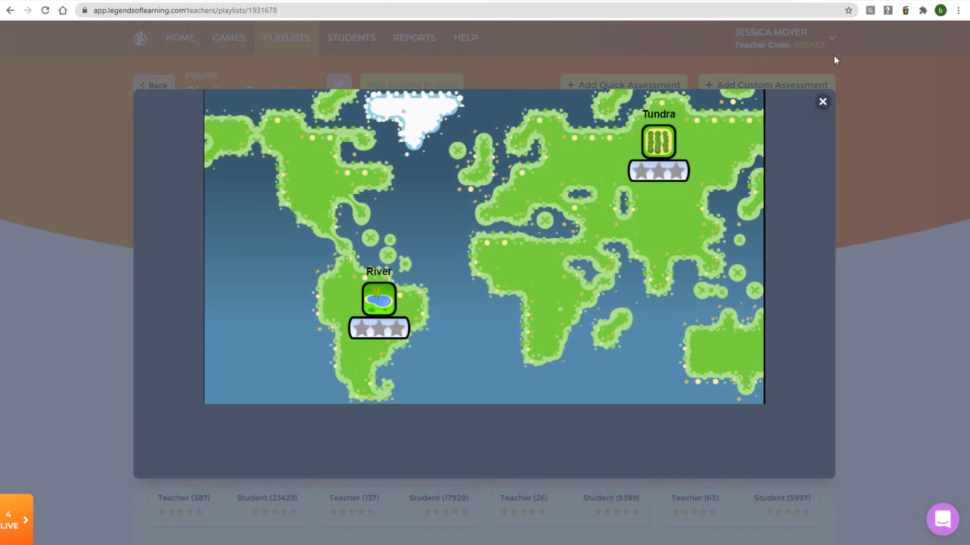
pyautogui.click(823, 102)
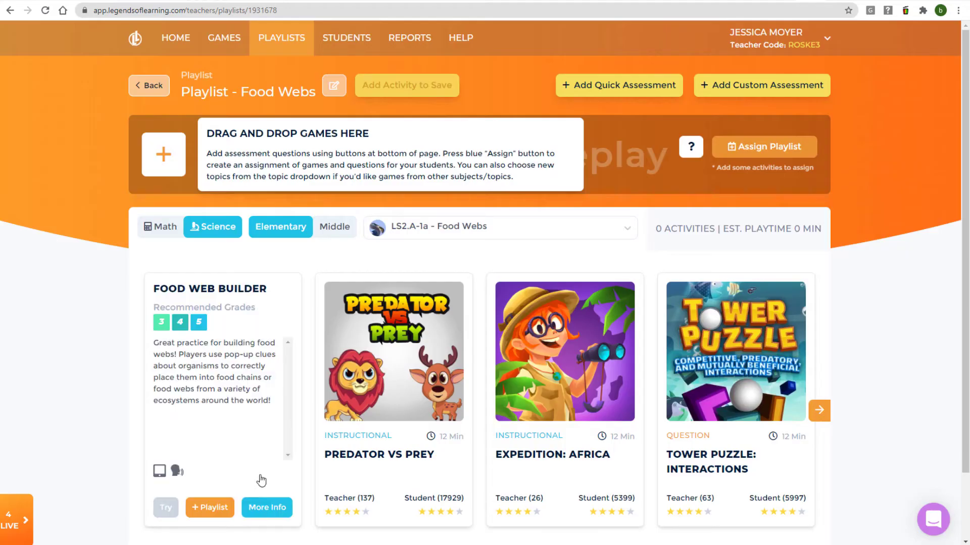
pyautogui.click(267, 508)
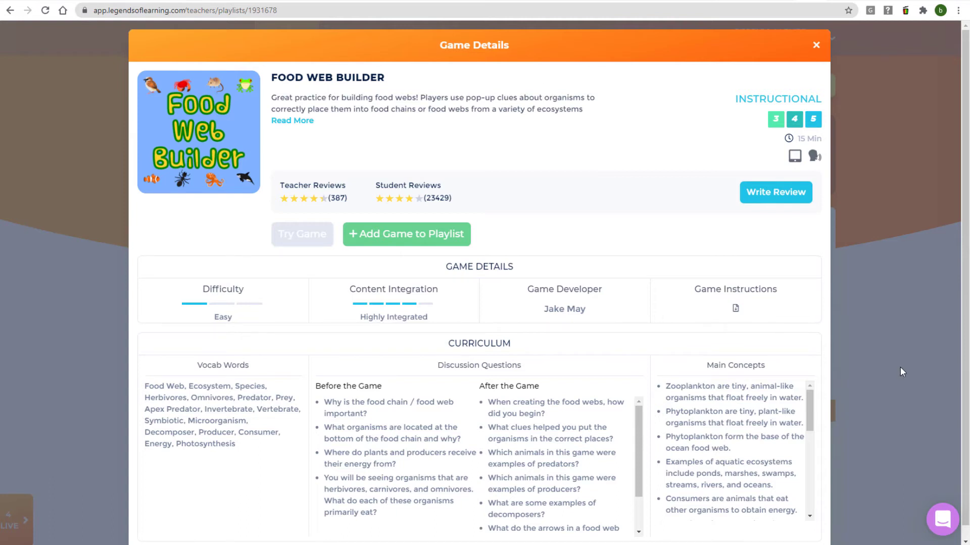
pyautogui.click(816, 45)
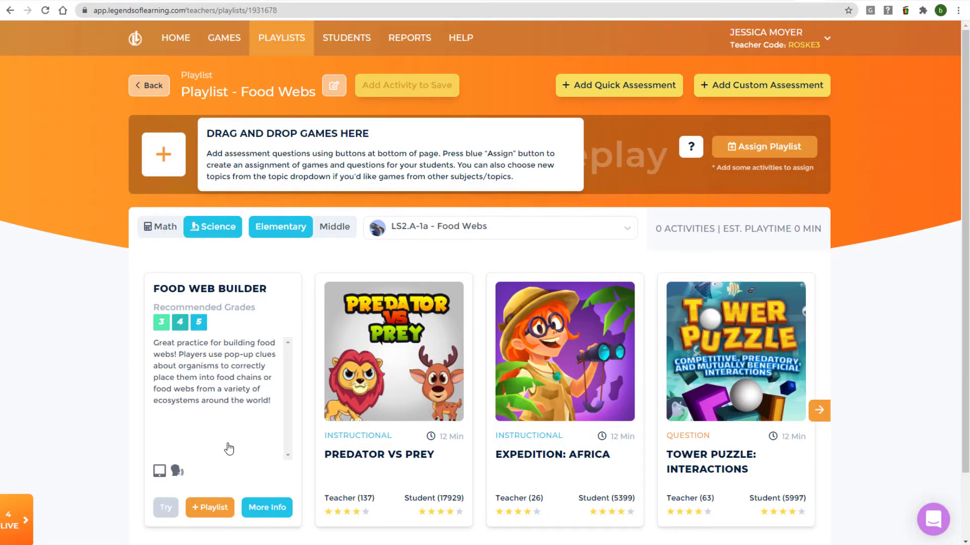
# Add Food Web Builder, Predator vs Prey, Expedition: Africa, and Bubble Eclipse from Earth and the Solar System.
pyautogui.click(202, 508)
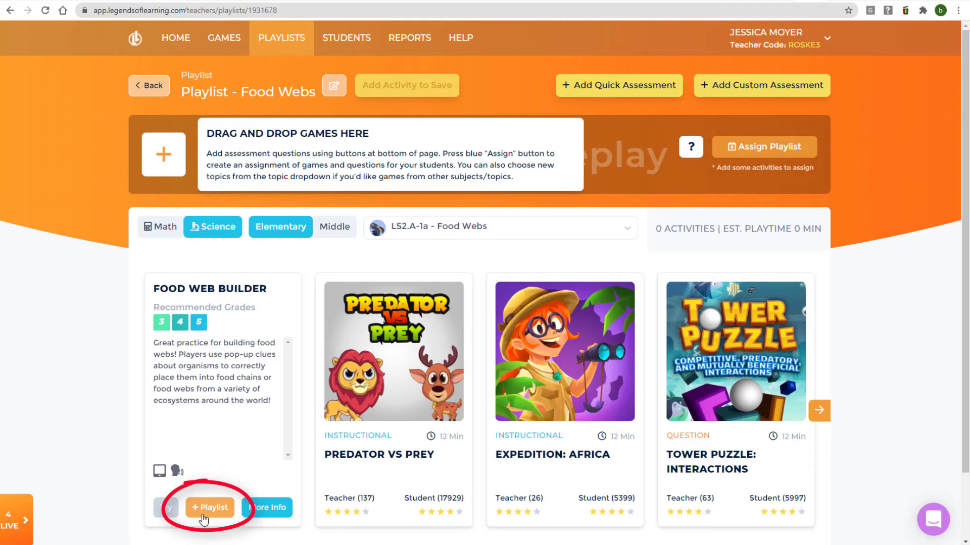
pyautogui.click(380, 507)
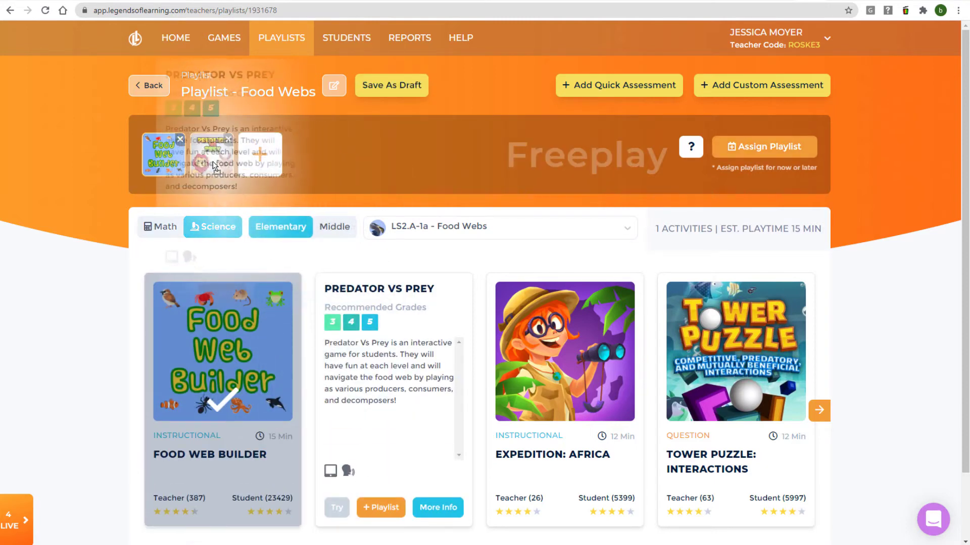
pyautogui.click(550, 358)
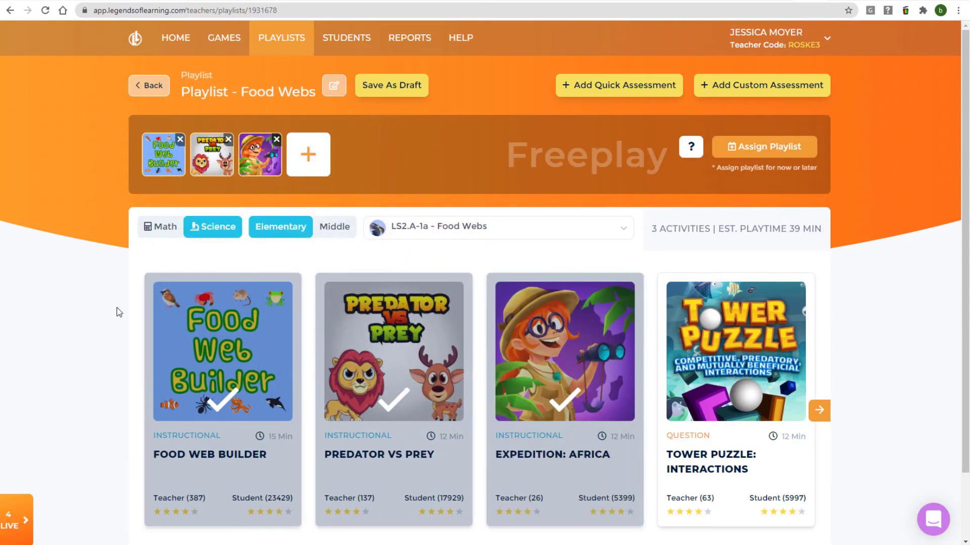
pyautogui.click(489, 234)
pyautogui.click(510, 282)
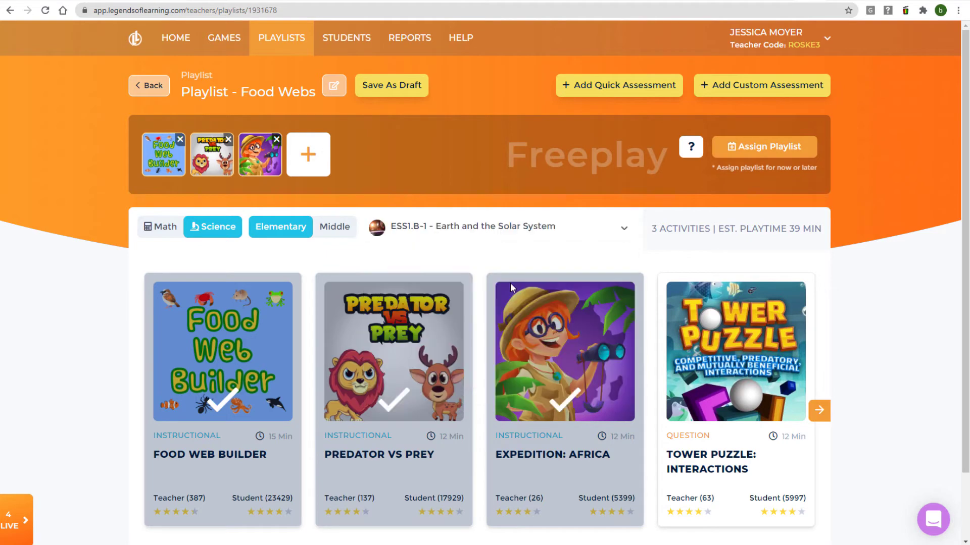
pyautogui.click(556, 356)
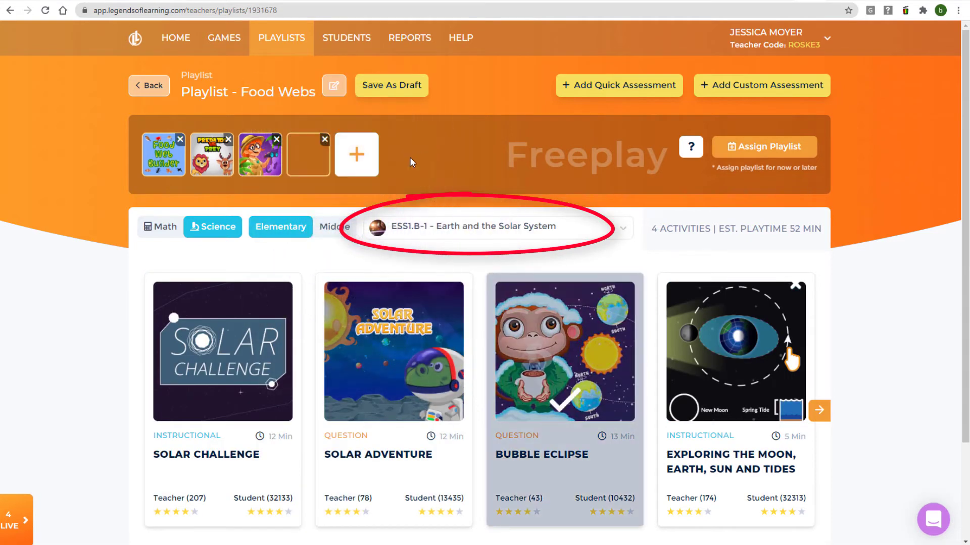
# Switch to middle-school math standard 6.RP.A.3.a and add Newton Pool.
pyautogui.click(336, 228)
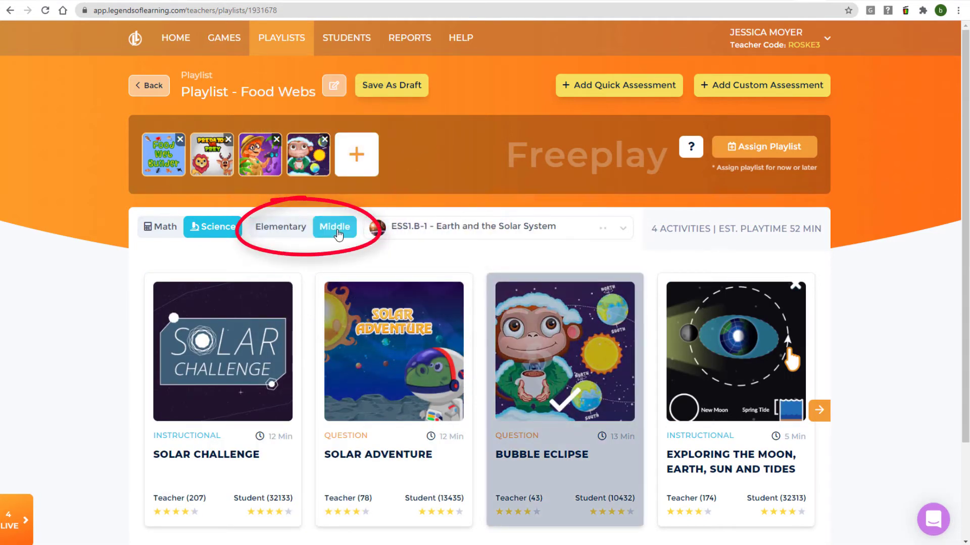
pyautogui.click(160, 227)
pyautogui.click(455, 226)
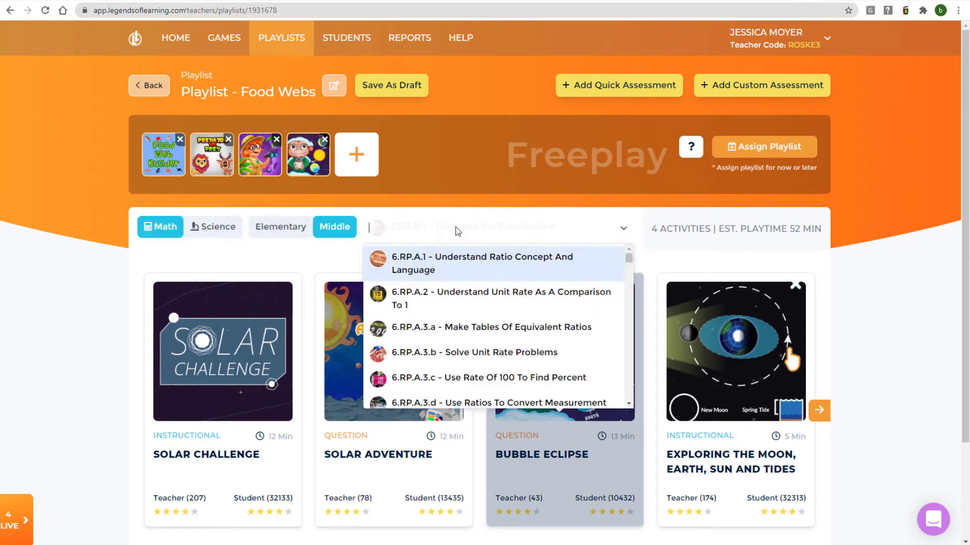
pyautogui.click(481, 322)
pyautogui.click(394, 354)
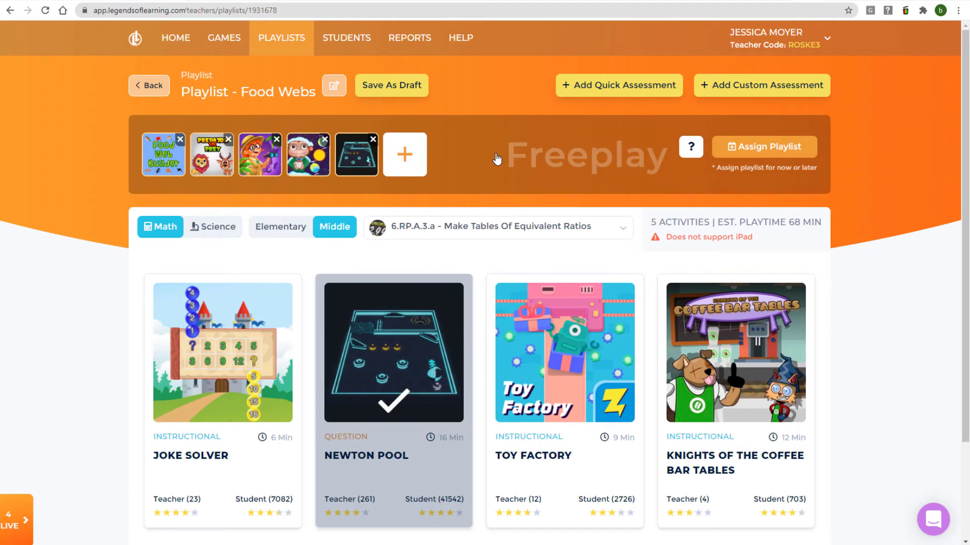
# Add a 4-question quick assessment on 6.RP.A.3.a Make Tables Of Equivalent Ratios.
pyautogui.click(608, 96)
pyautogui.click(545, 321)
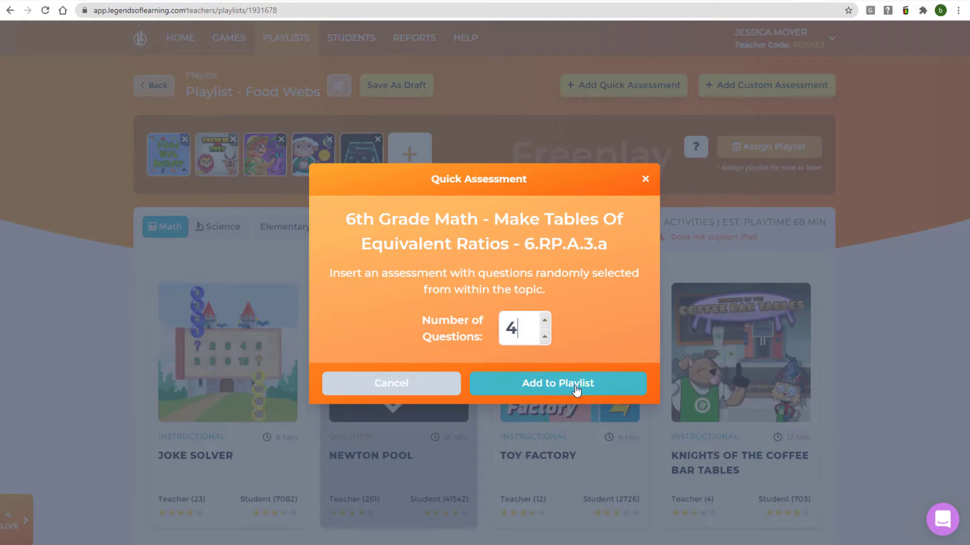
pyautogui.click(575, 386)
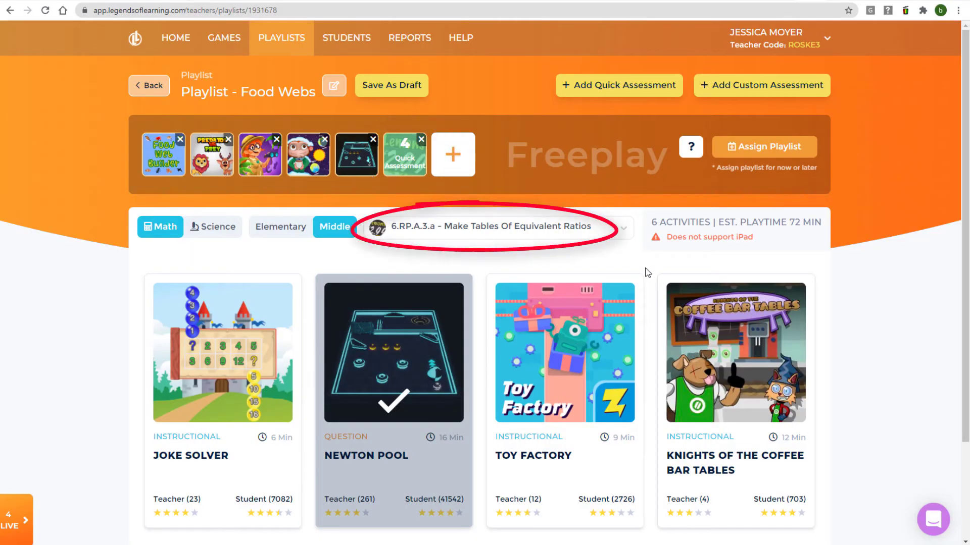
# Start a custom assessment filtered to tape diagram and Double Number Lines concepts at DOK 2.
pyautogui.click(756, 90)
pyautogui.click(303, 133)
pyautogui.click(298, 216)
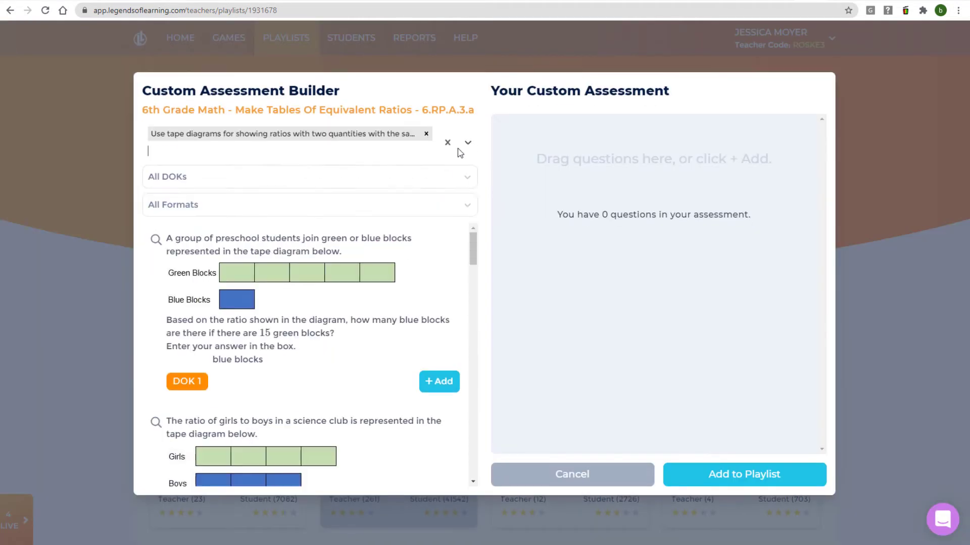
pyautogui.click(468, 143)
pyautogui.click(445, 231)
pyautogui.click(465, 188)
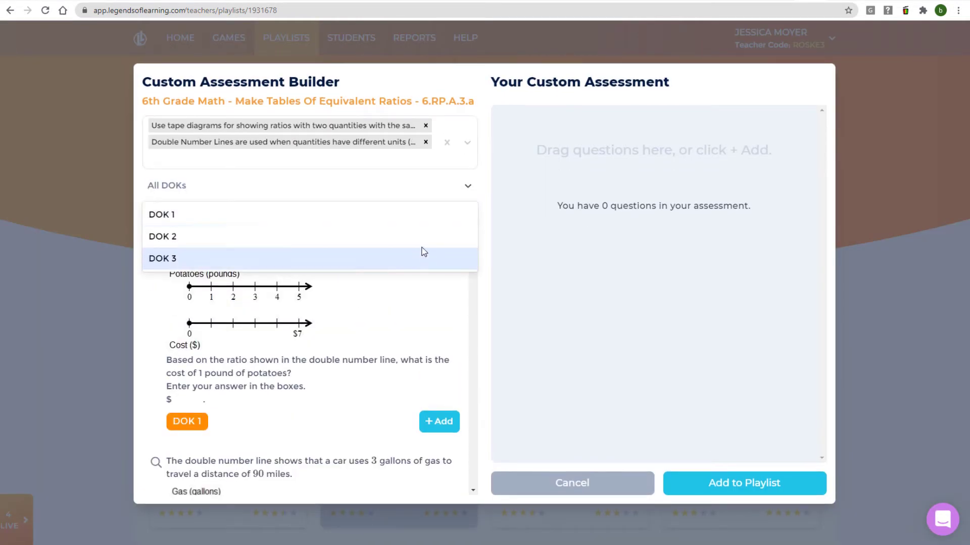
pyautogui.click(440, 234)
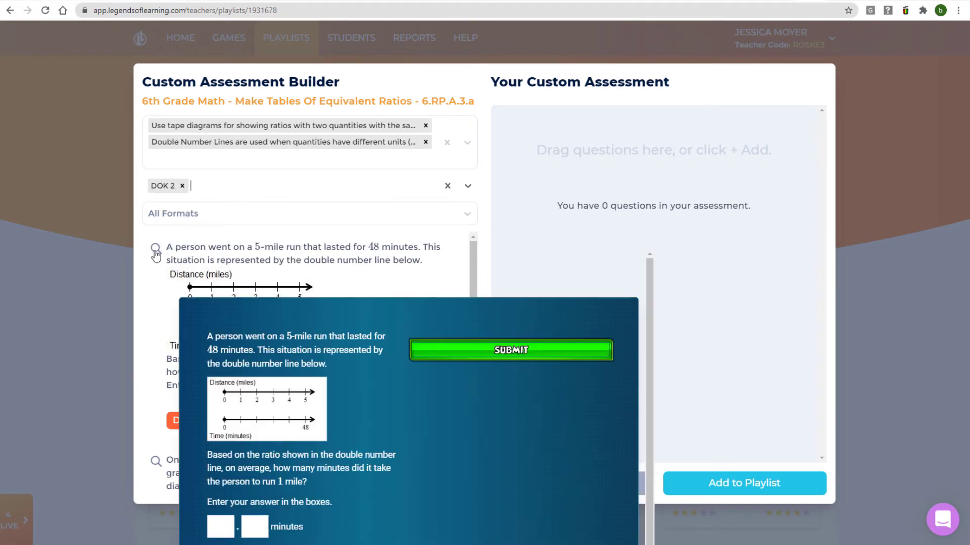
# Add three questions, including the 5-mile run one, and put the assessment in the playlist.
pyautogui.click(439, 421)
pyautogui.click(439, 420)
pyautogui.click(439, 452)
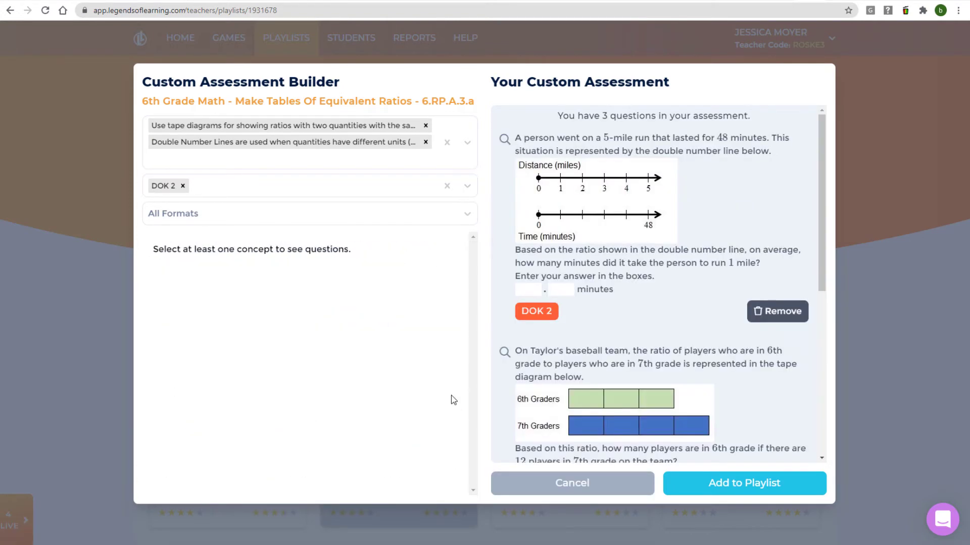
pyautogui.click(713, 492)
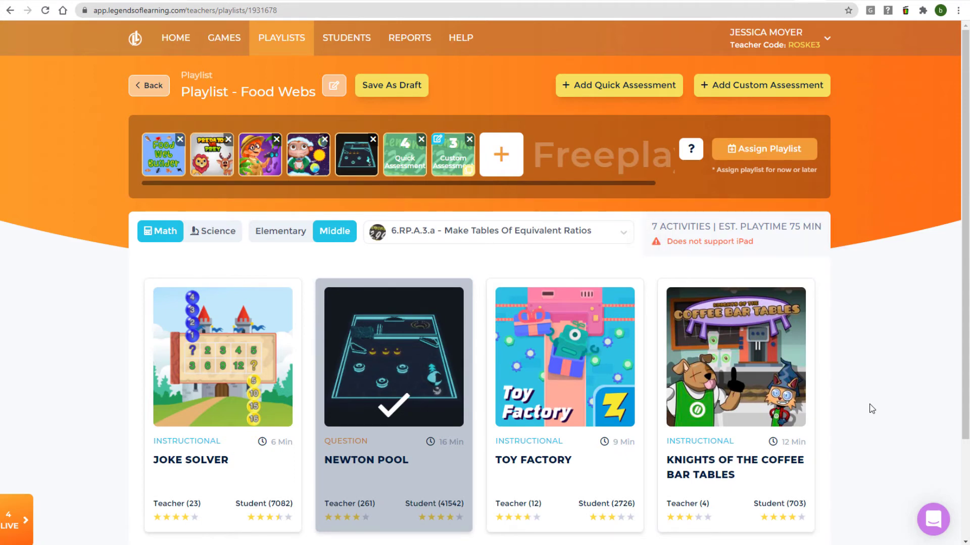
# Remove Predator vs Prey and Bubble Eclipse, and move the quick assessment to second place.
pyautogui.click(229, 140)
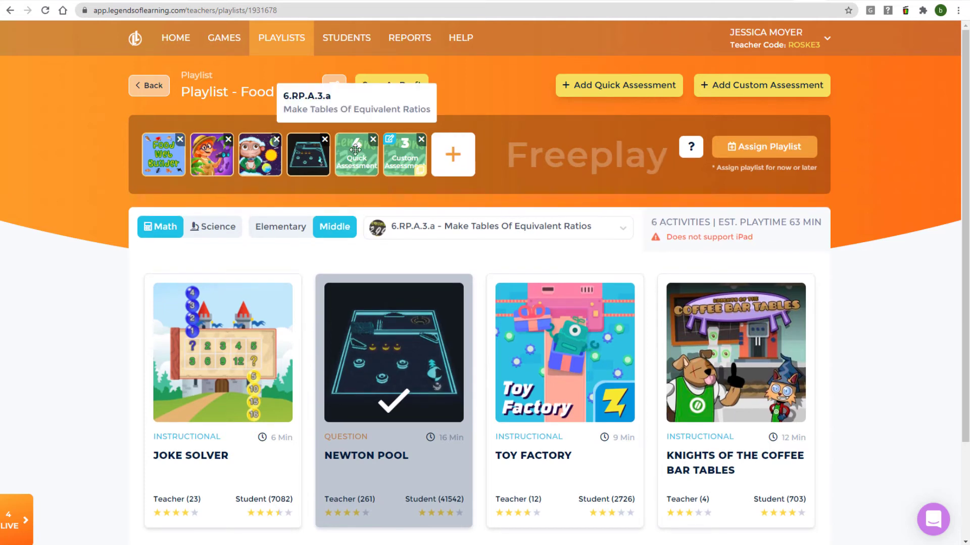
pyautogui.moveTo(357, 151); pyautogui.dragTo(211, 152)
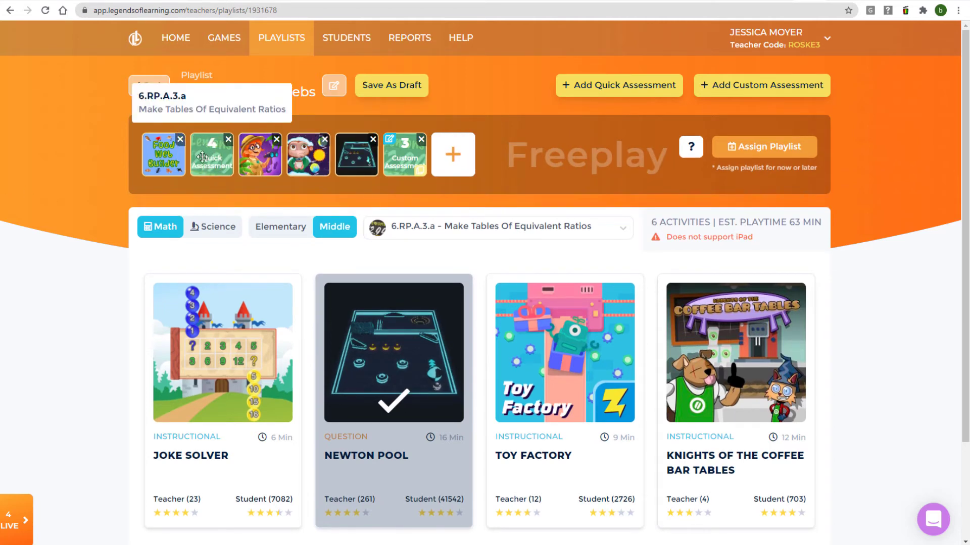
pyautogui.moveTo(270, 159); pyautogui.dragTo(380, 183)
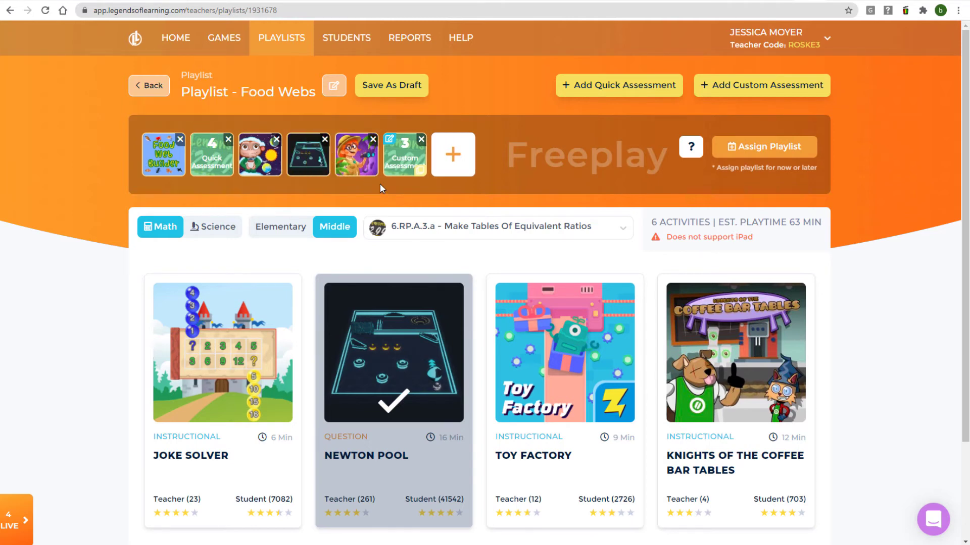
pyautogui.click(275, 143)
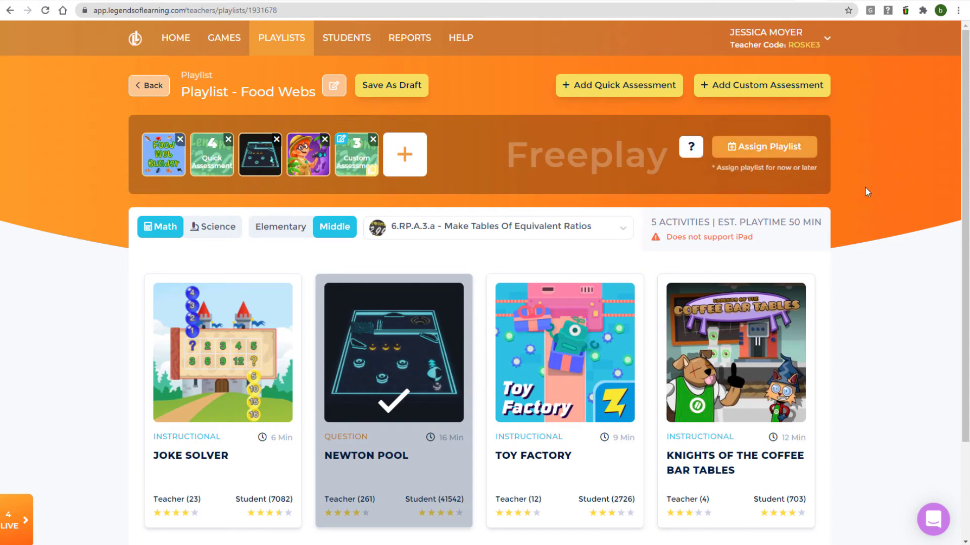
# In the playlist library, sort by creation date and assign Playlist - Food Webs.
pyautogui.click(282, 39)
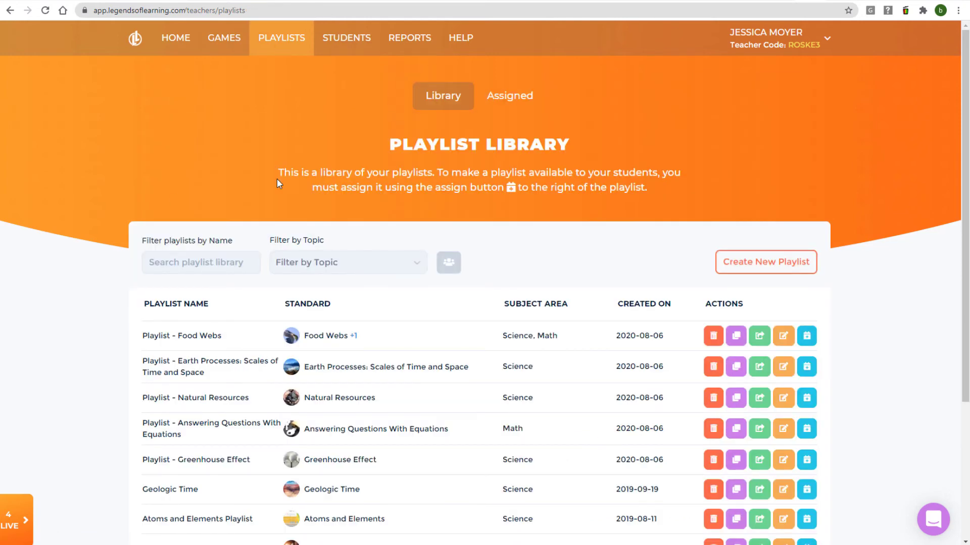
pyautogui.click(644, 305)
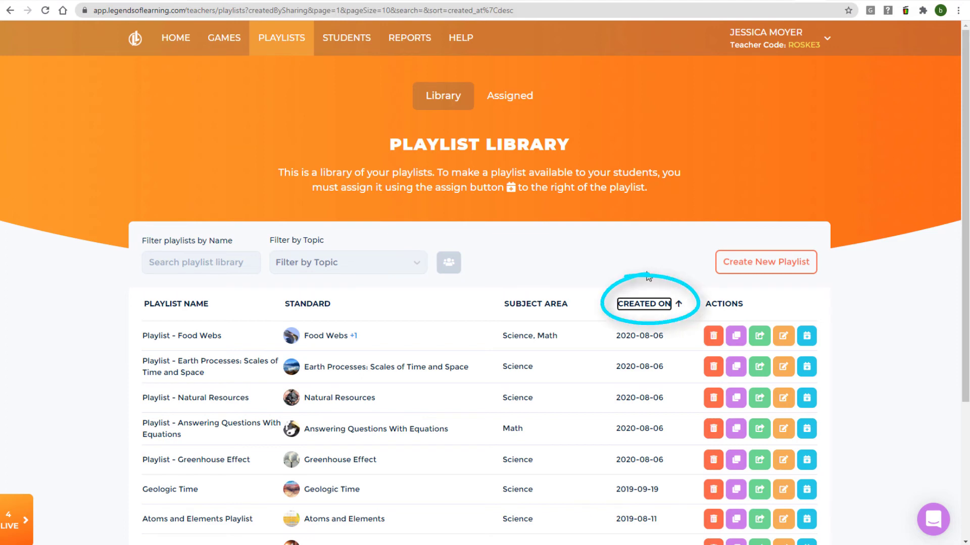
pyautogui.click(809, 342)
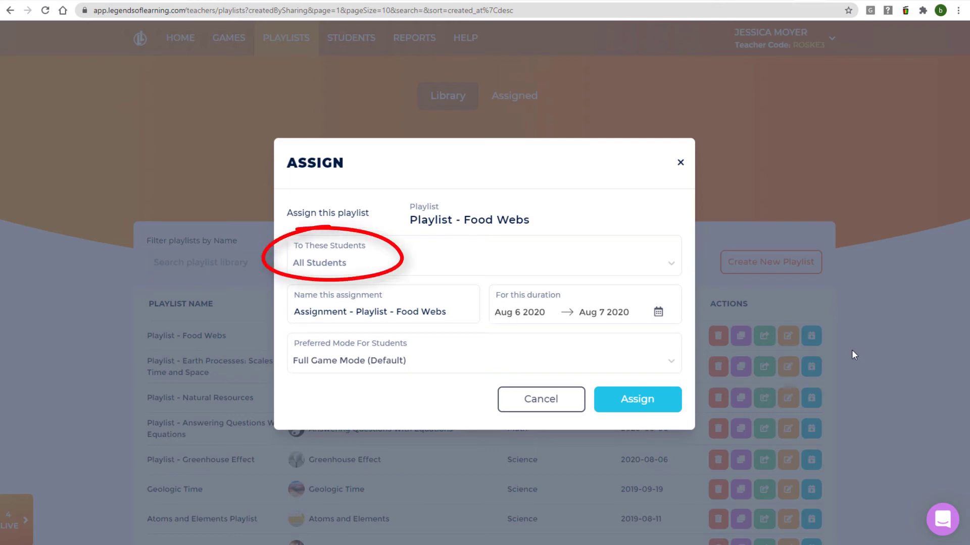
# Target Period 2 Green Group and Period 2 Red Group, and rename the assignment 'Period 2 Assignment'.
pyautogui.click(672, 263)
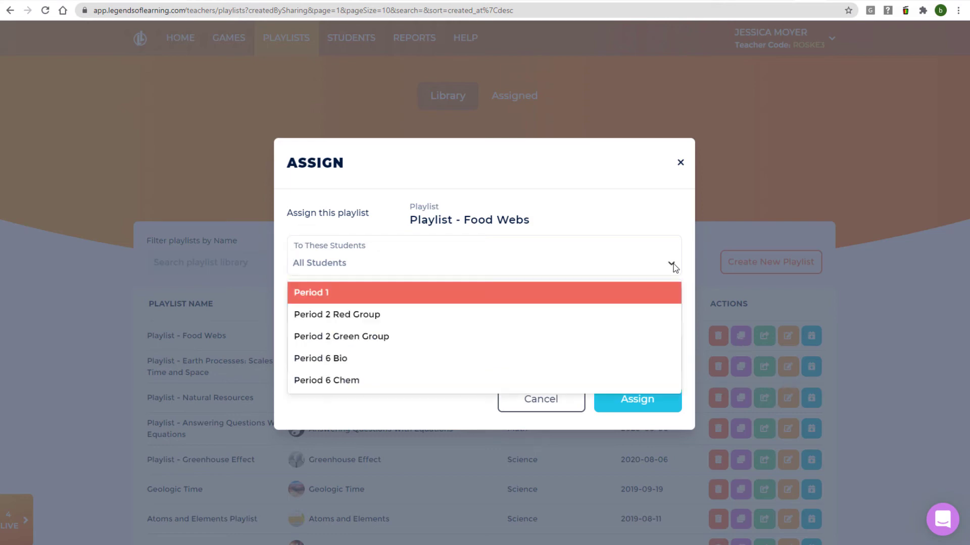
pyautogui.click(558, 344)
pyautogui.click(671, 264)
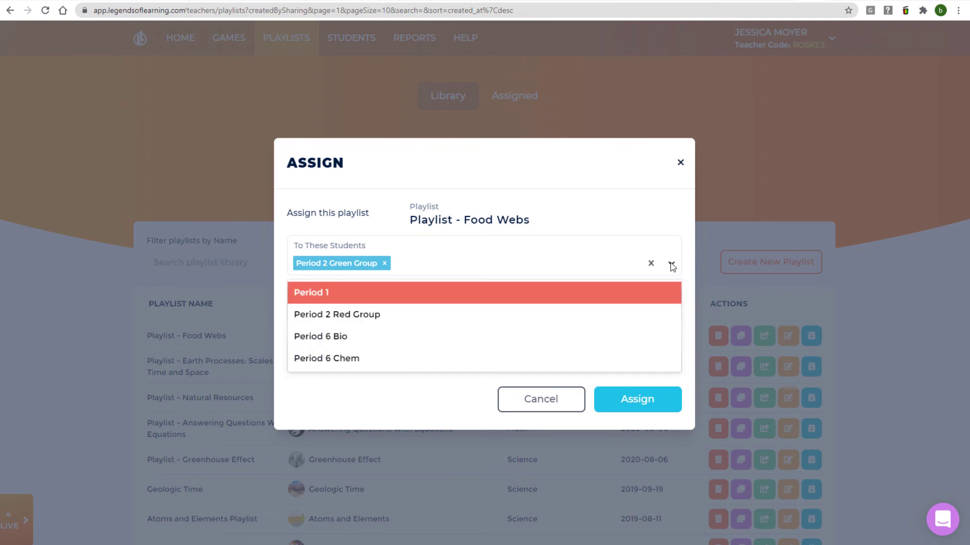
pyautogui.click(617, 313)
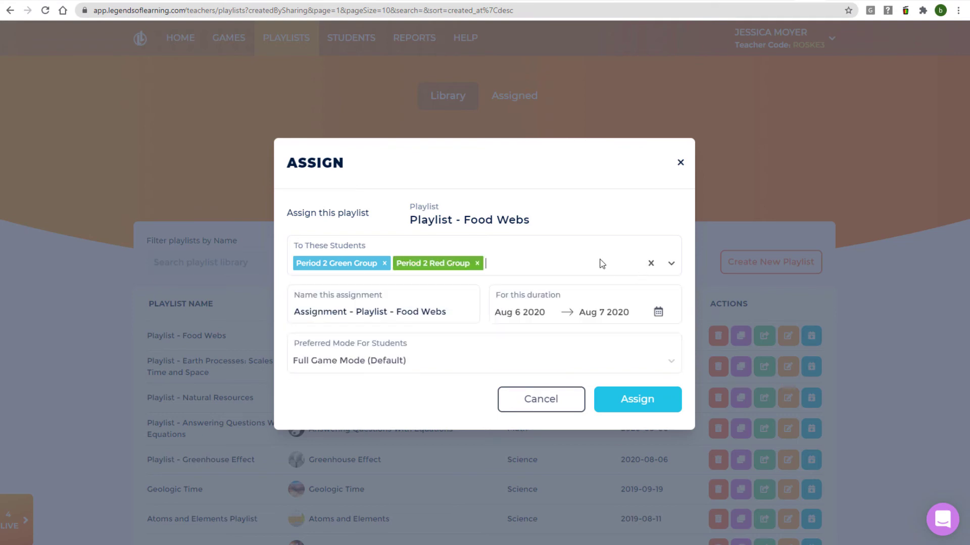
pyautogui.moveTo(387, 312); pyautogui.dragTo(232, 334)
pyautogui.write('Period')
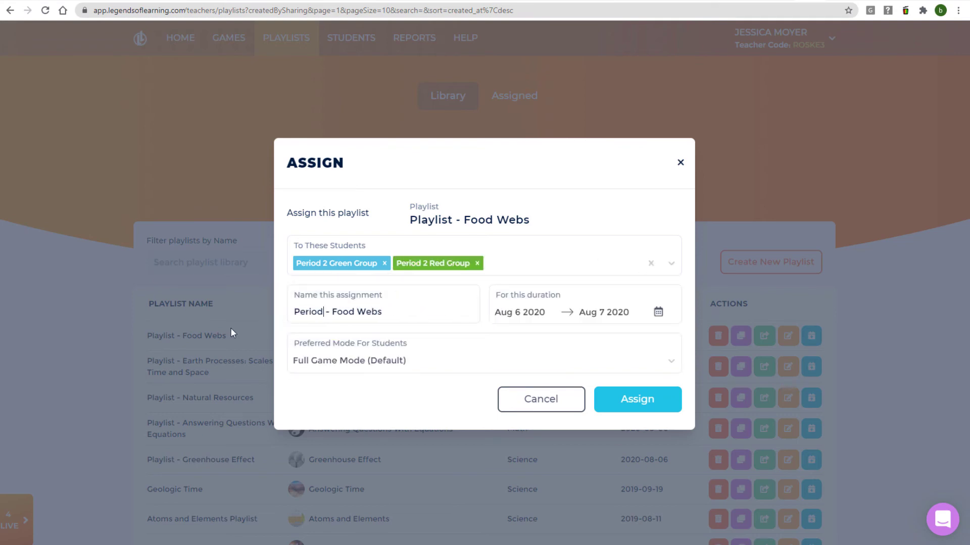
pyautogui.write(' 2 Assignment')
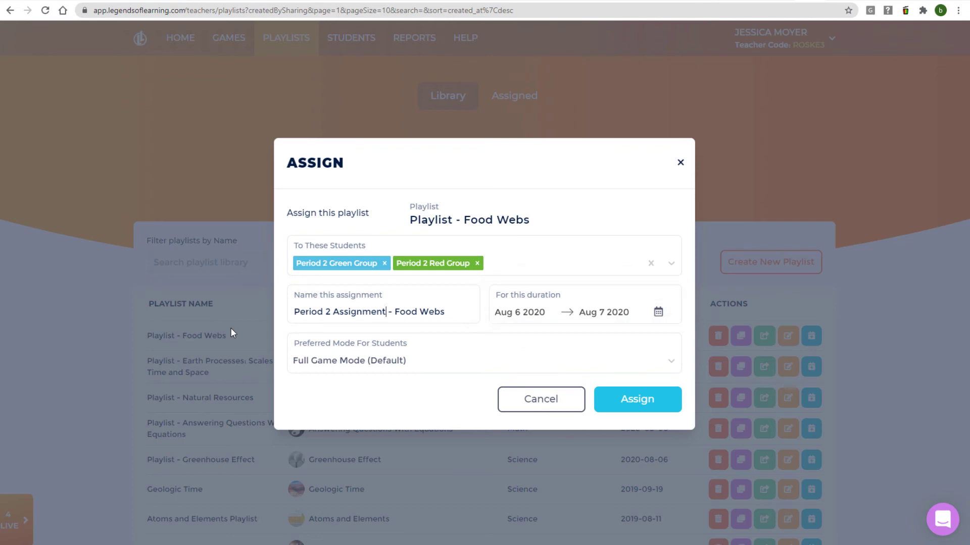
# Set the assignment dates to Aug 10–Aug 13, 2020 and keep Full Game Mode.
pyautogui.click(658, 312)
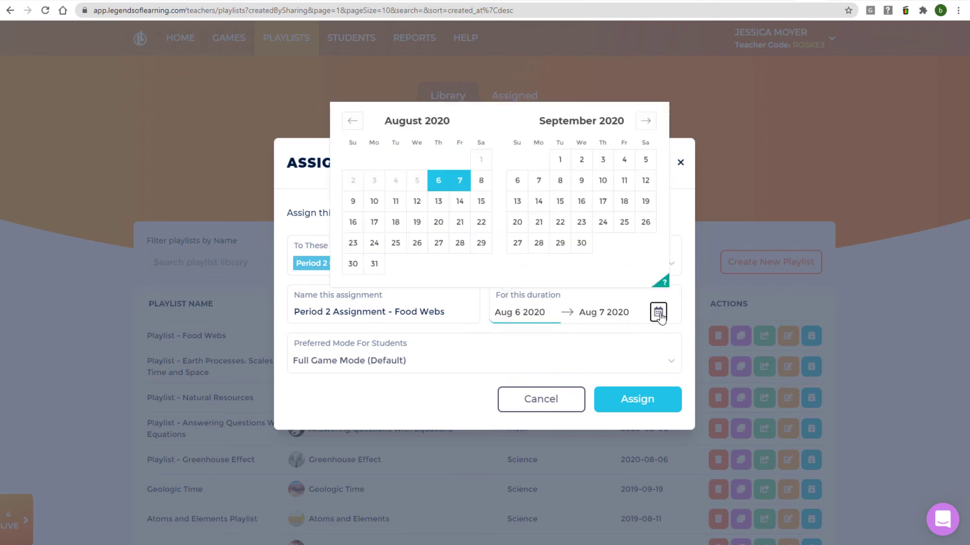
pyautogui.click(374, 201)
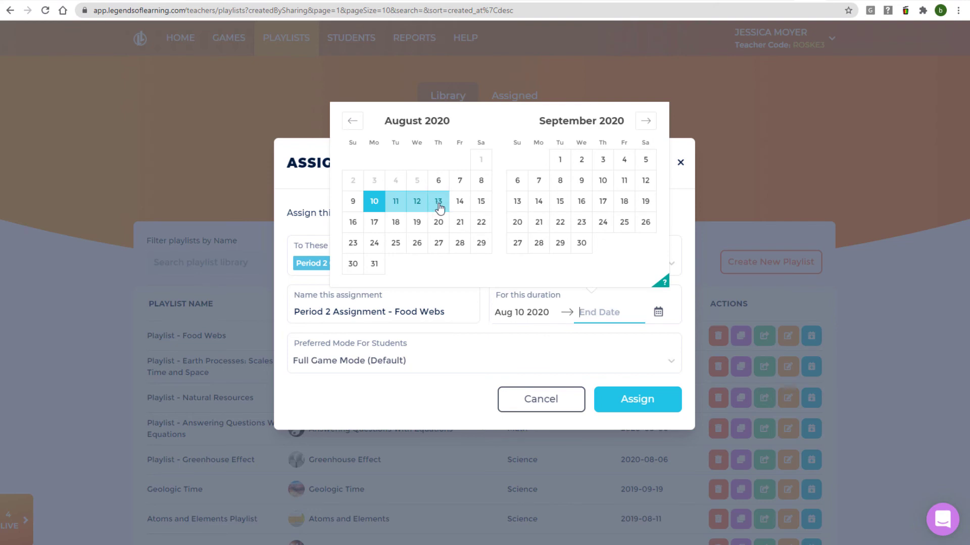
pyautogui.click(438, 202)
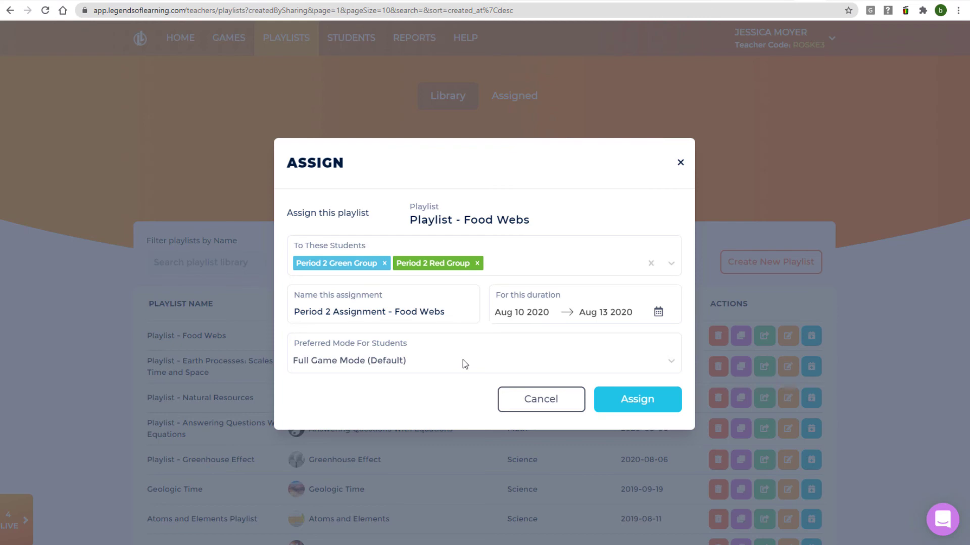
pyautogui.click(412, 365)
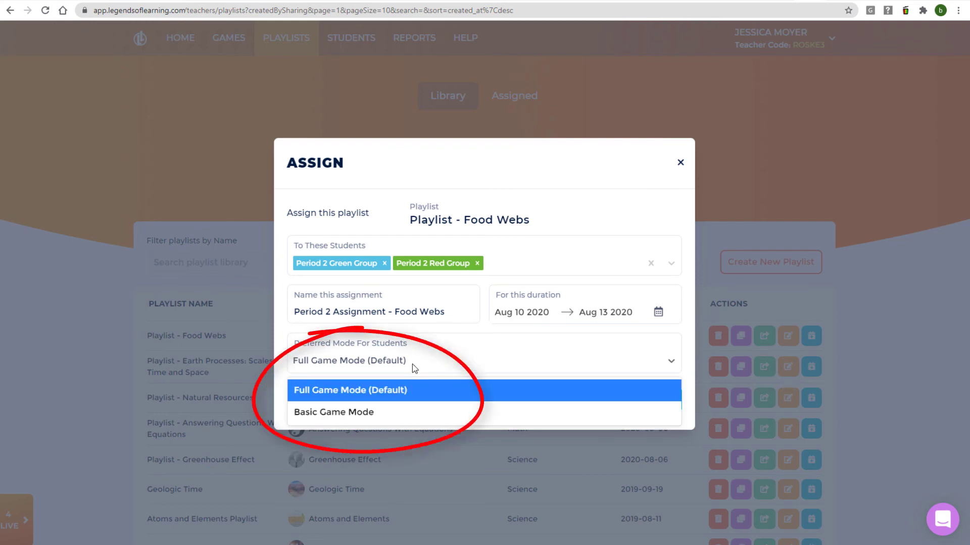
pyautogui.click(423, 393)
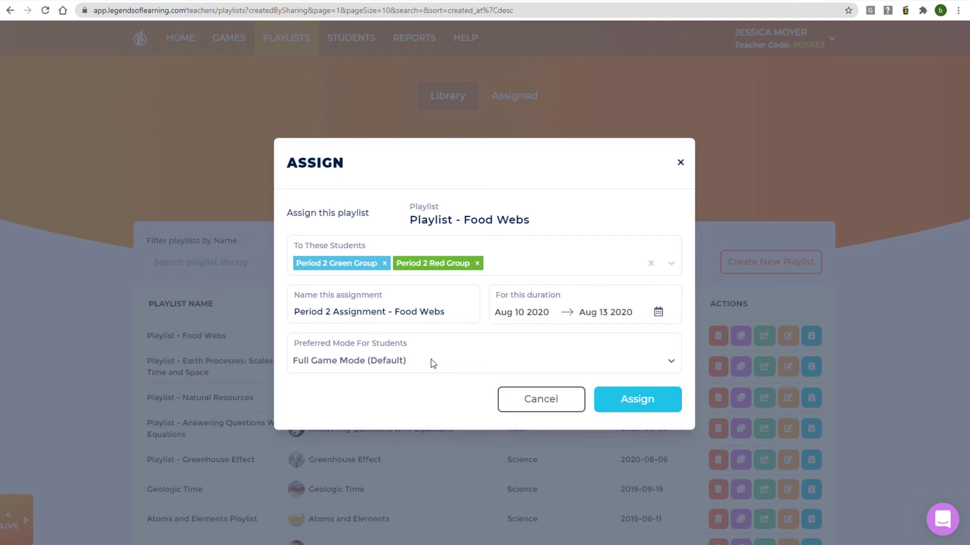
# Assign the Food Webs playlist to the Period 2 groups for 08-10-2020 through 08-13-2020.
pyautogui.click(643, 408)
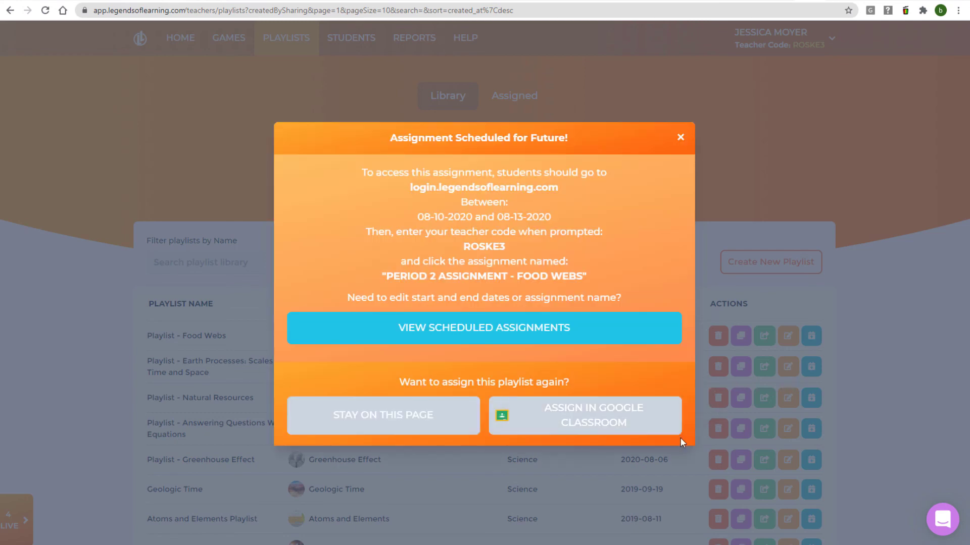